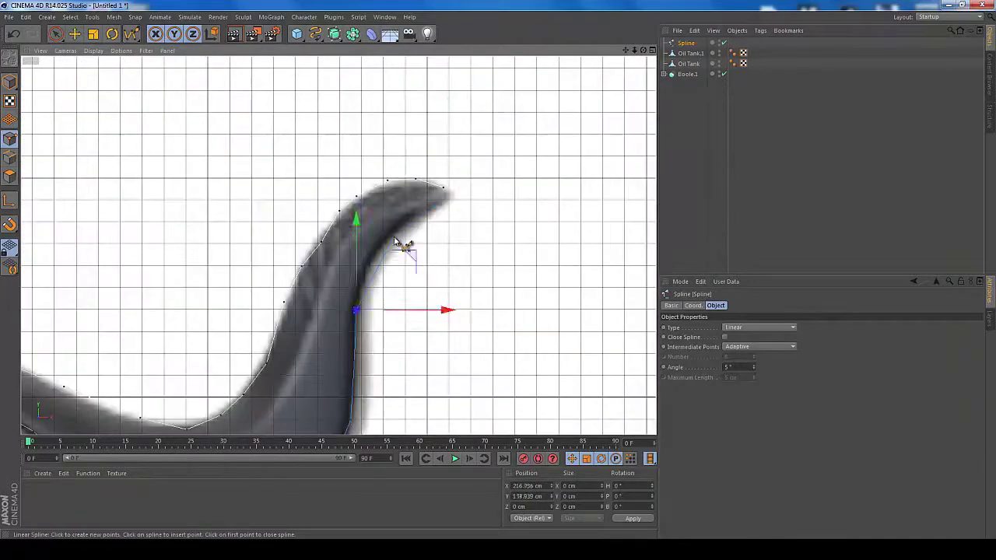
# - Open the generators list to add an Extrude NURBS for the traced outline spline
pyautogui.click(352, 33)
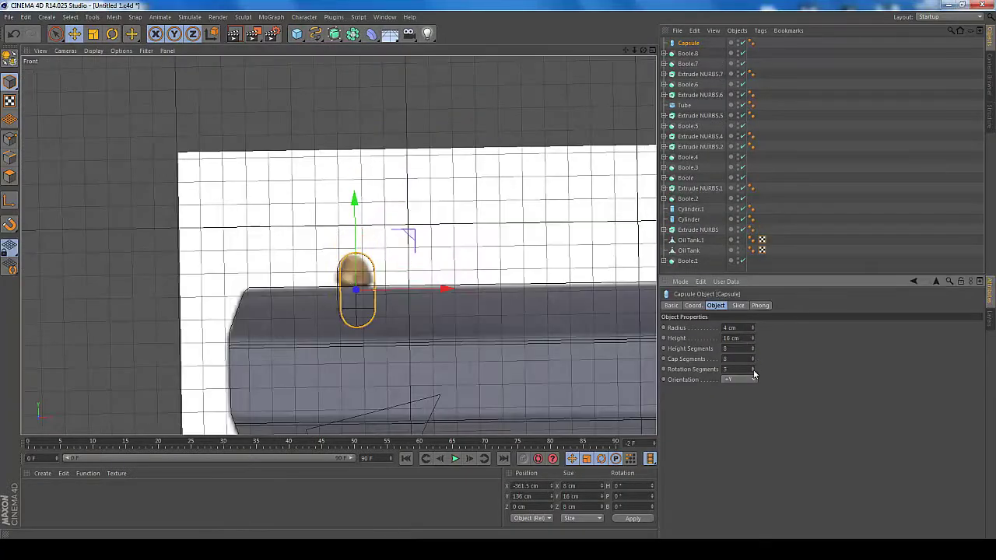
# - Switch the viewport to Perspective view of the revolver model
pyautogui.click(653, 52)
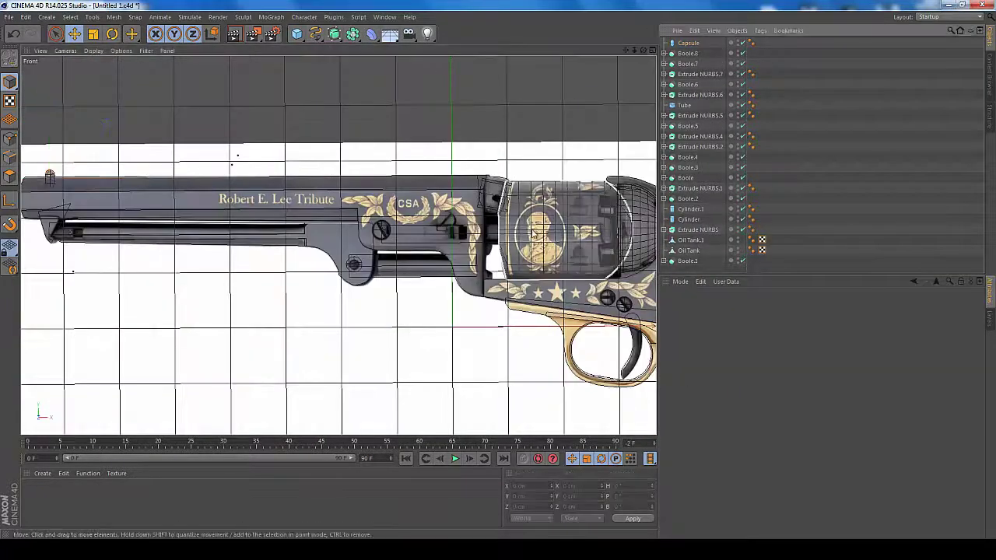